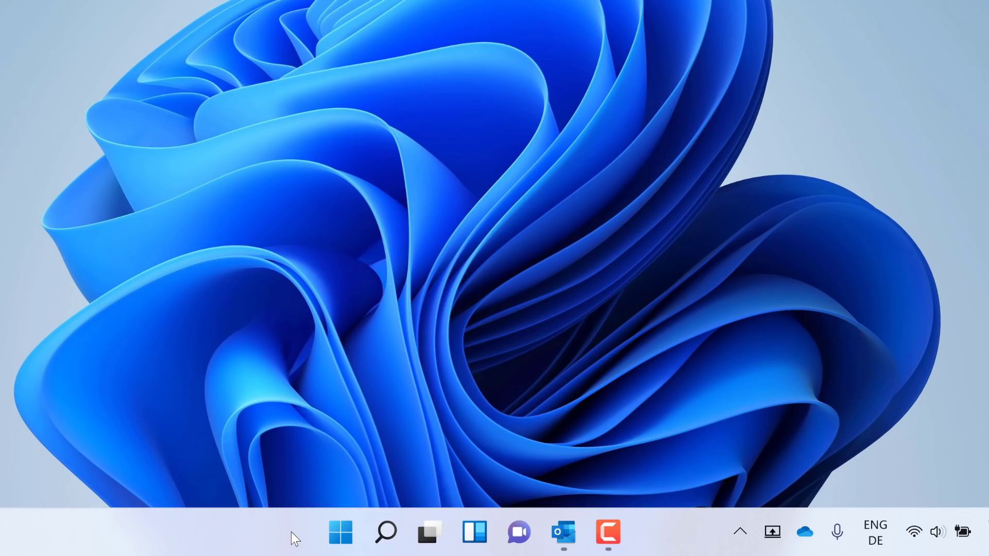
Step: Open the taskbar settings, check the taskbar alignment choices under Taskbar behaviors, and close Settings
right_click(291, 532)
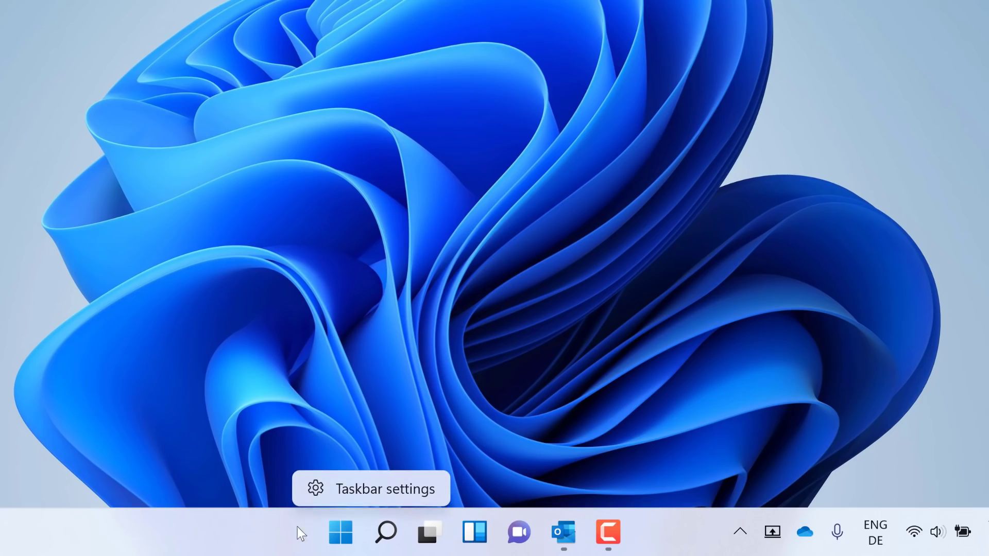
click(362, 489)
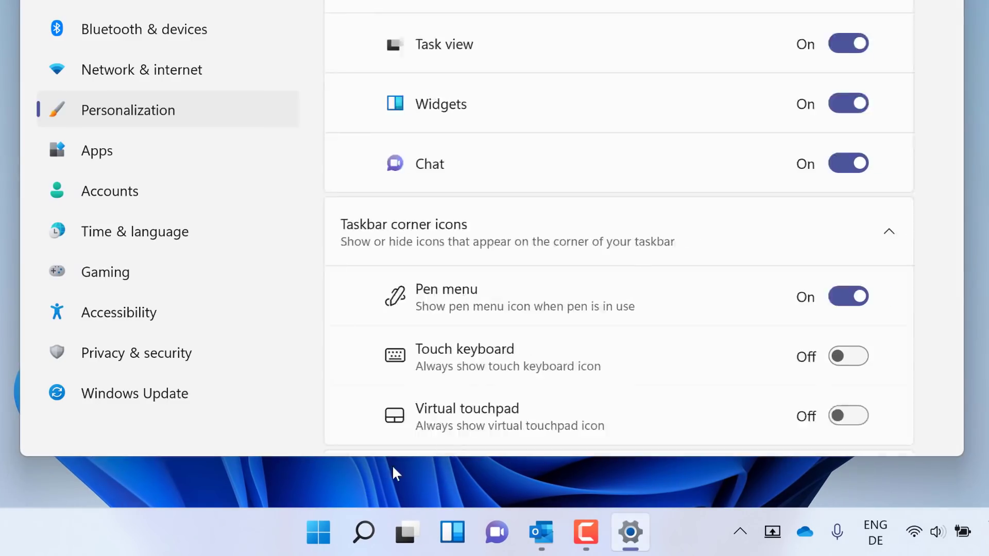
scroll(620, 326, down, 5)
click(731, 307)
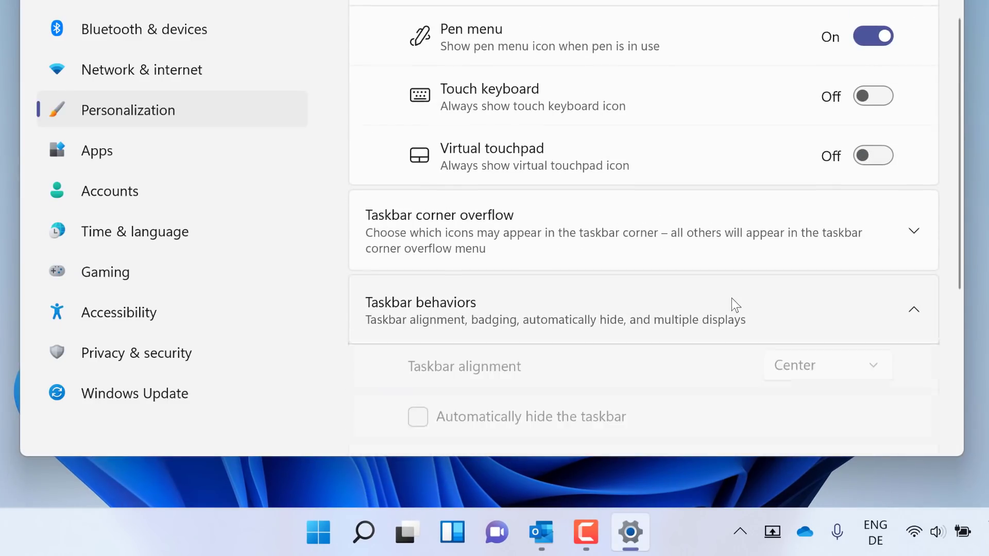
click(860, 371)
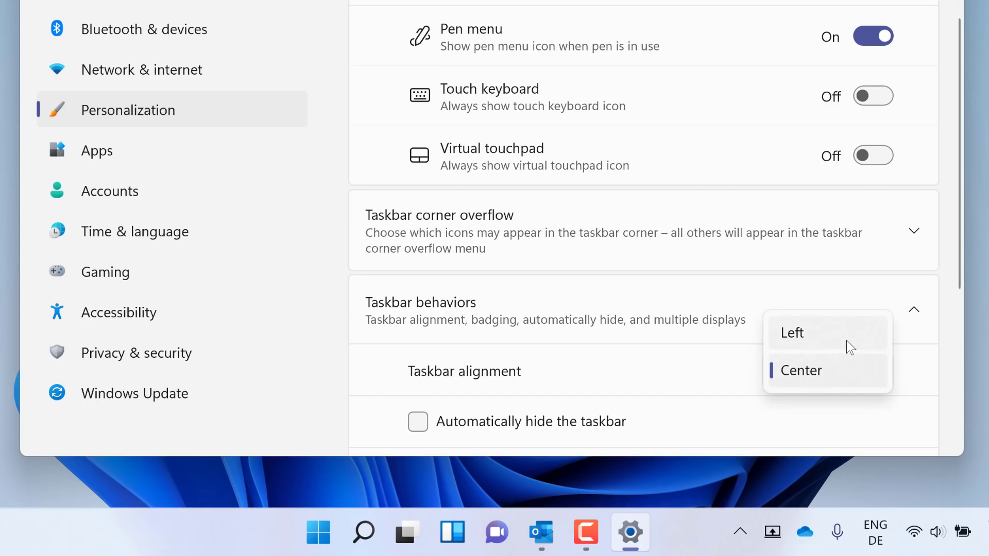
key(Escape)
click(842, 344)
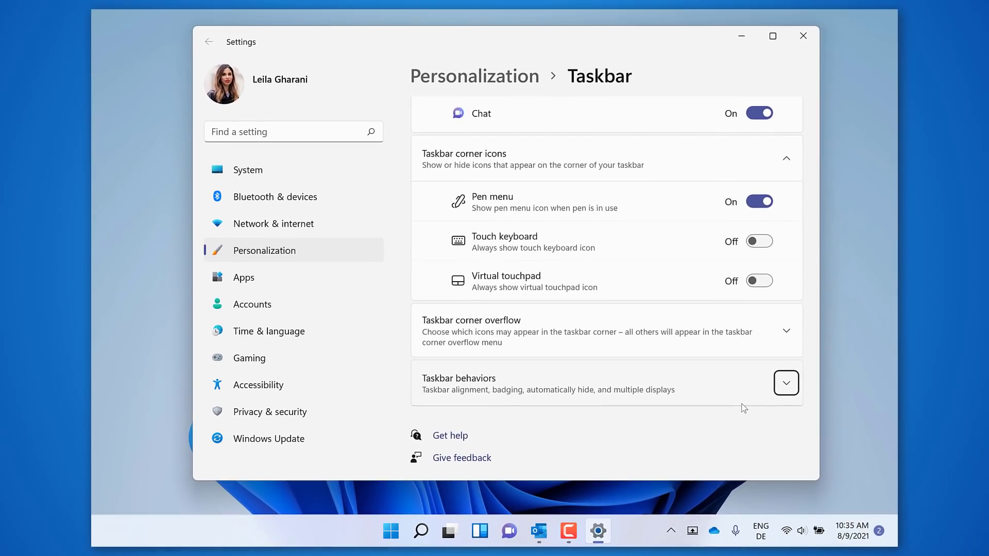
click(802, 36)
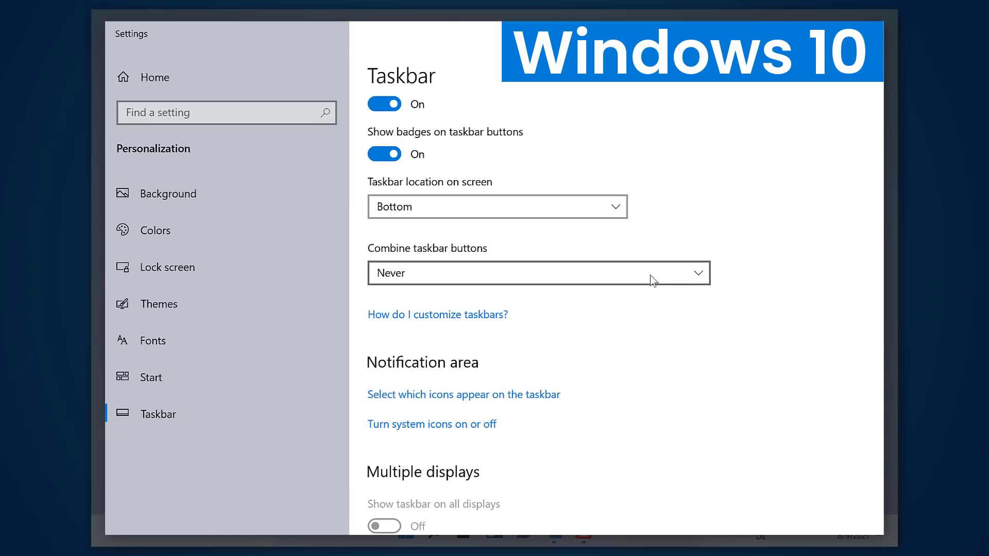
Step: Open the Combine taskbar buttons choices in the Windows 10 taskbar settings
click(650, 274)
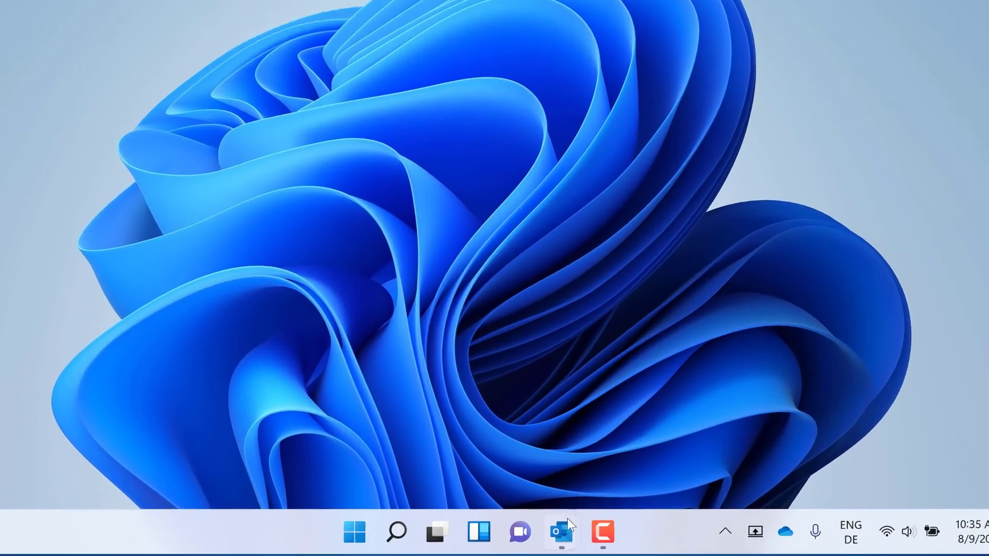
Step: Preview the open Outlook and recorder windows from the taskbar, and look over the Start menu before closing it
mouse_move(555, 533)
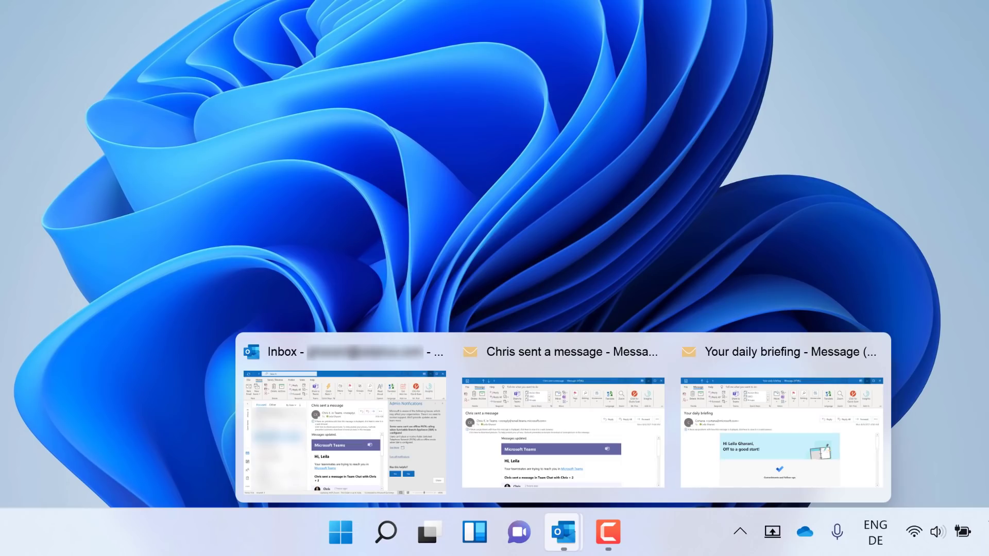
mouse_move(602, 530)
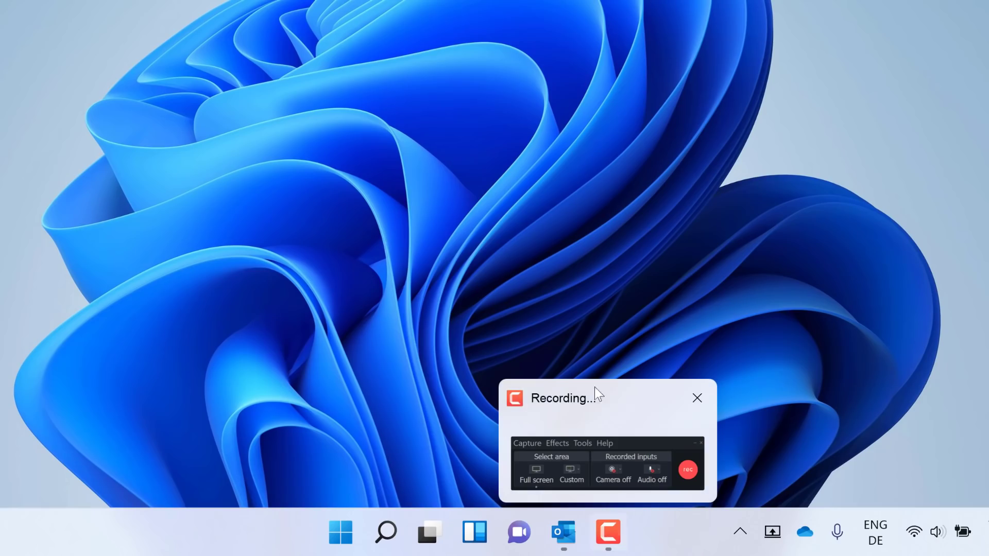
click(344, 536)
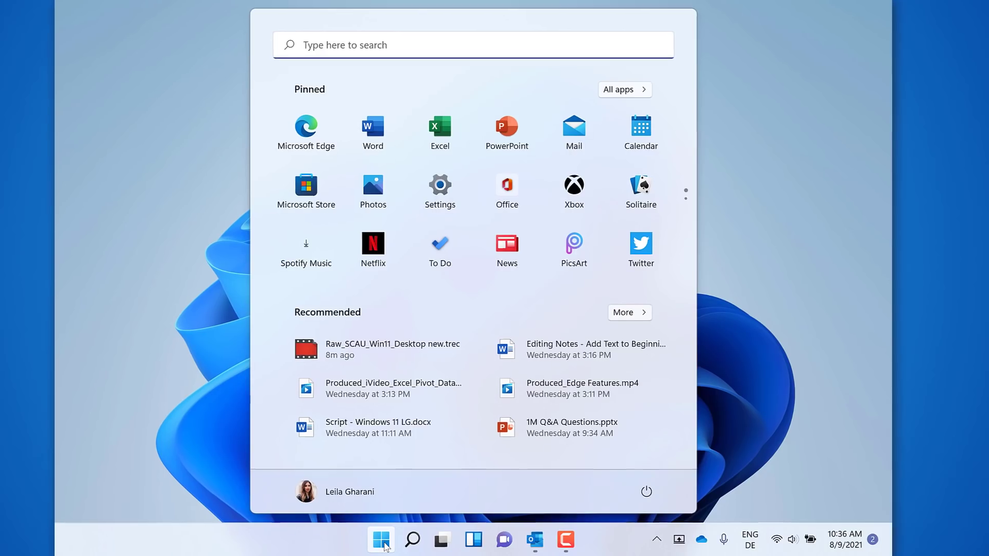
click(383, 541)
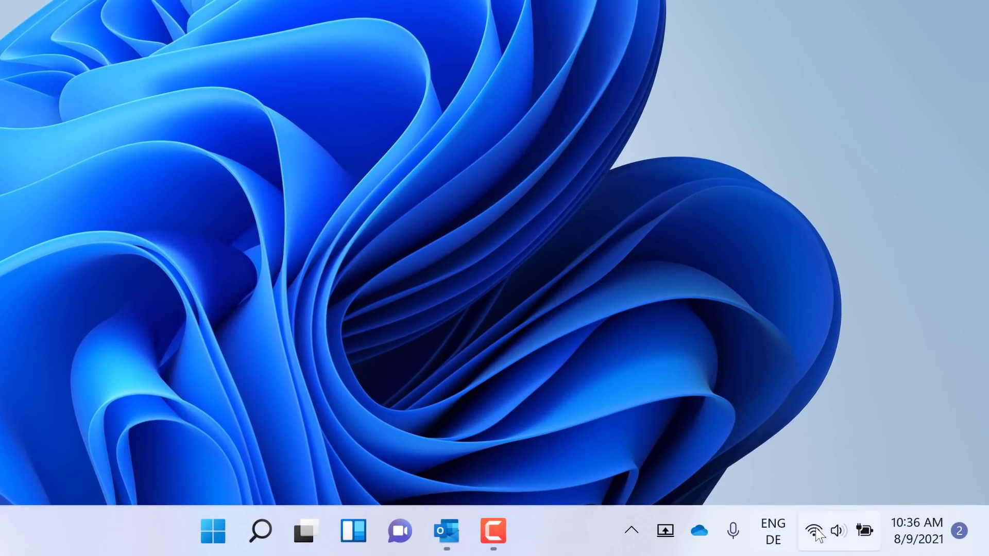
Step: Lower the screen brightness slightly and raise the volume slightly in the quick settings
click(833, 537)
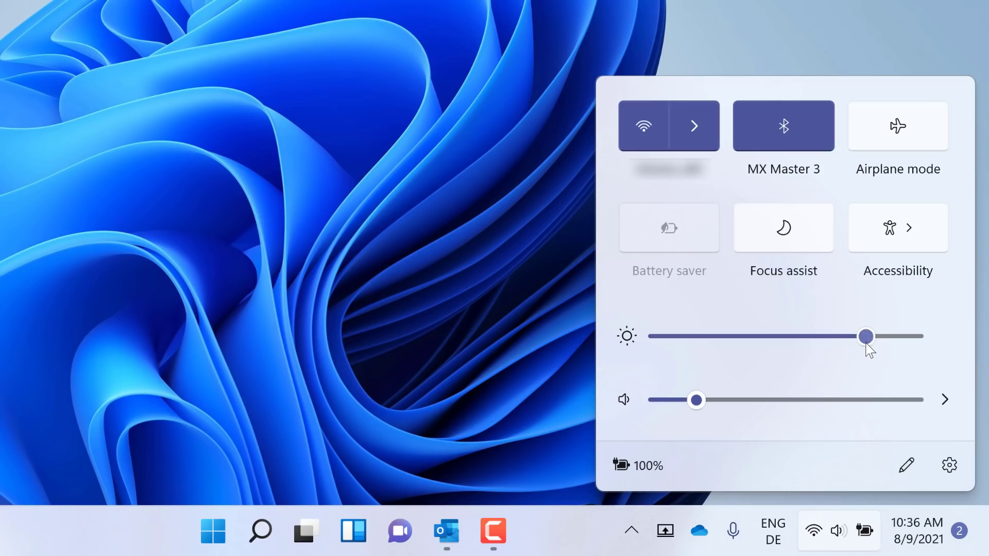
drag(866, 344, 860, 340)
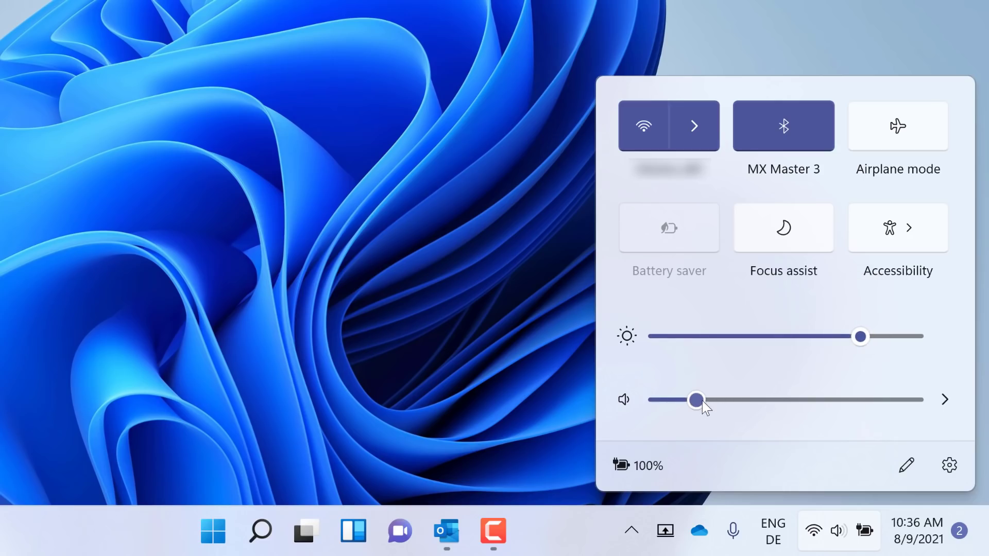
drag(702, 402, 709, 401)
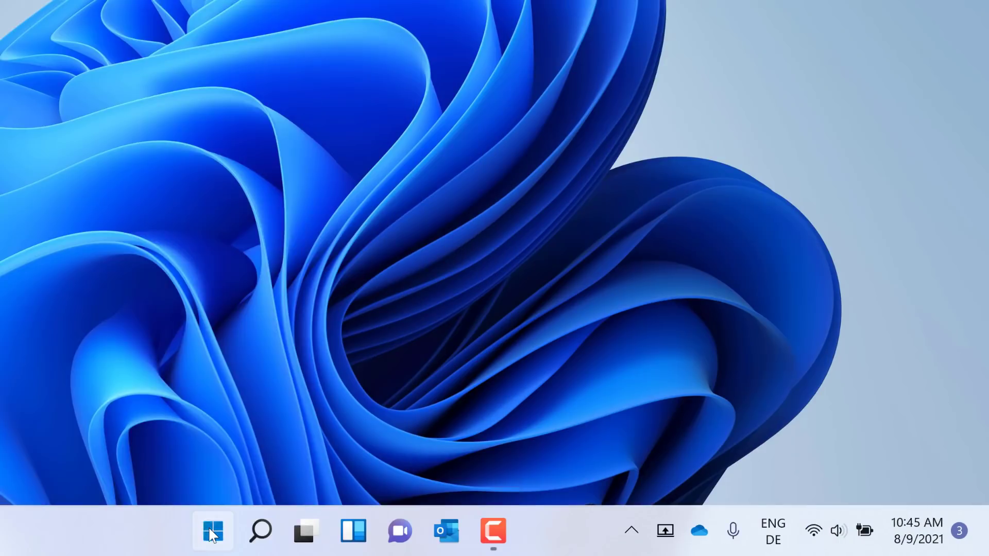
Step: Open Settings and look through Bluetooth & devices, Network & internet and the Wi-Fi data usage statistics
right_click(210, 530)
click(273, 311)
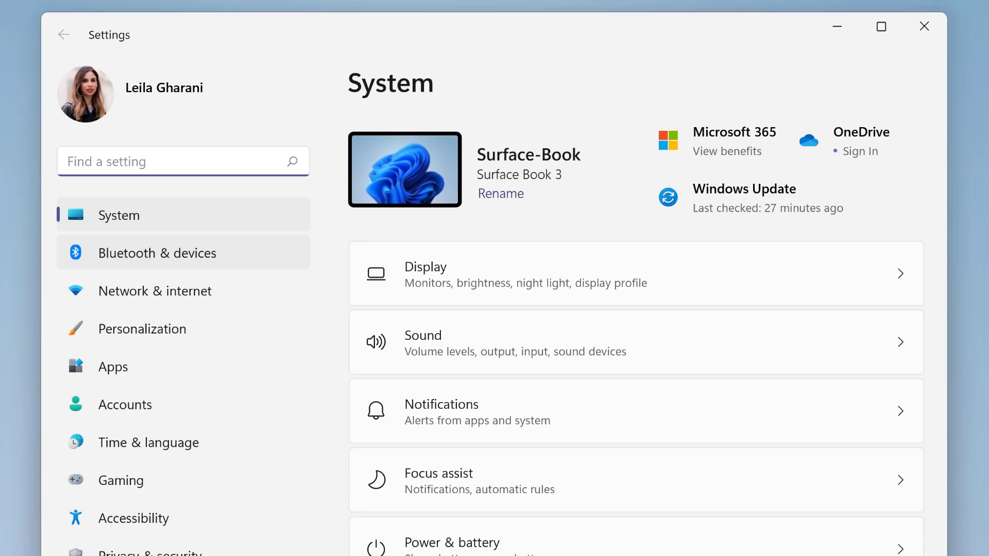
click(268, 258)
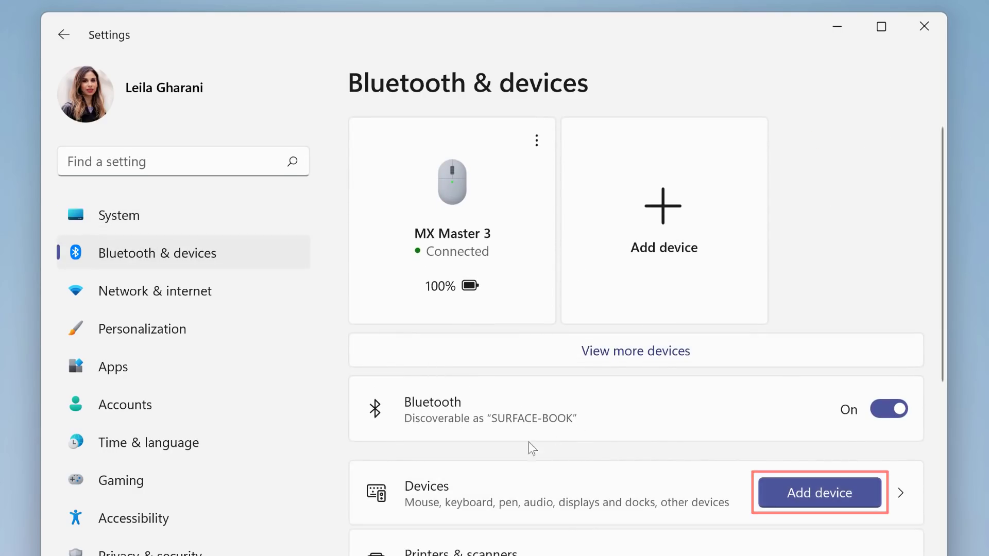
click(255, 292)
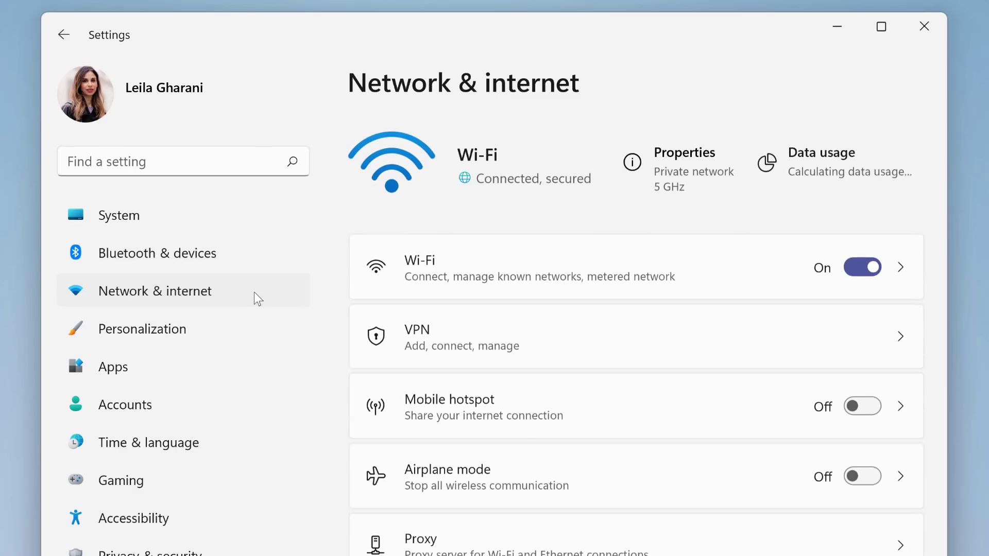
click(843, 156)
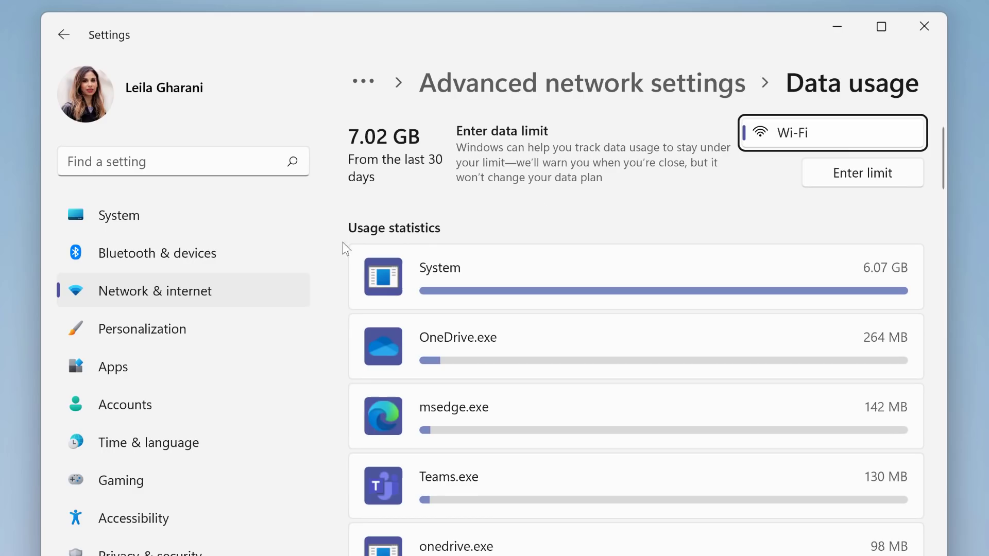
Step: View the Personalization settings and check the area beside the Start menu's Power button
click(180, 332)
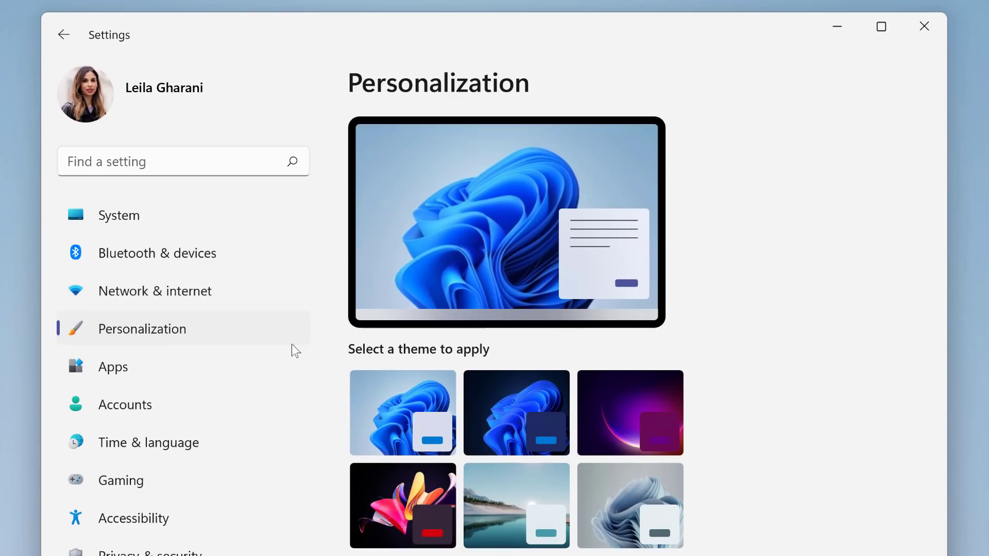
scroll(739, 435, down, 5)
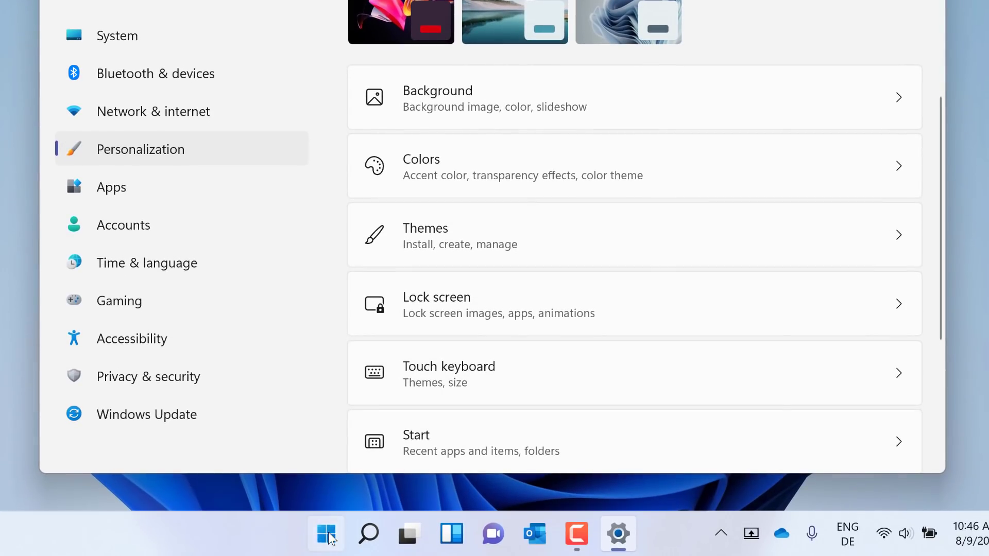
click(327, 534)
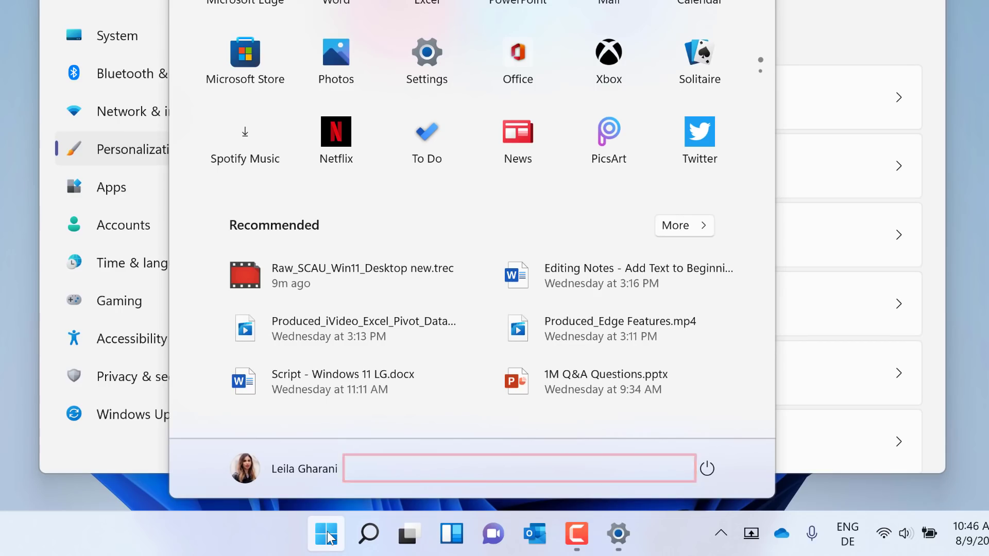
click(327, 536)
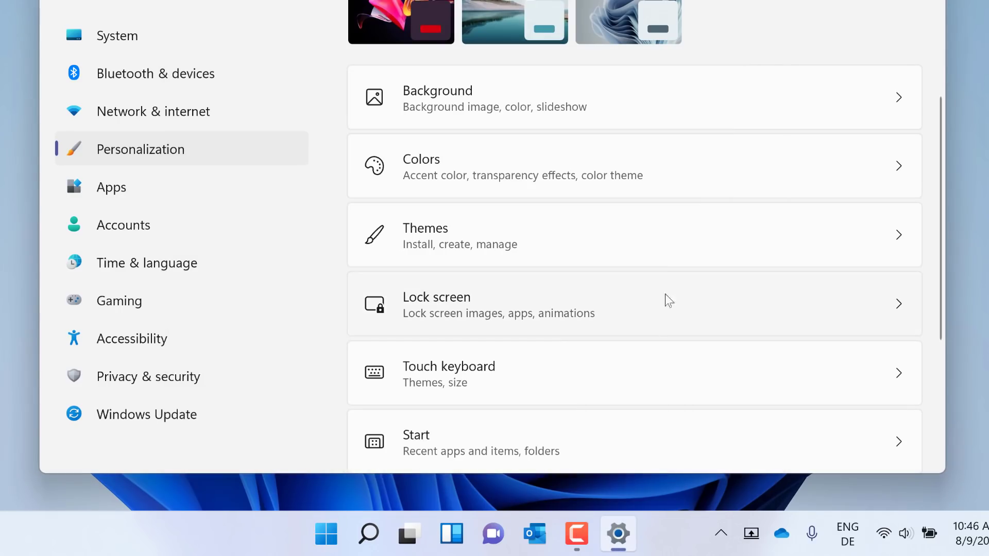
Step: Turn on the Downloads and Pictures folders for Start and check their shortcuts next to the Power button
scroll(698, 222, down, 5)
click(708, 185)
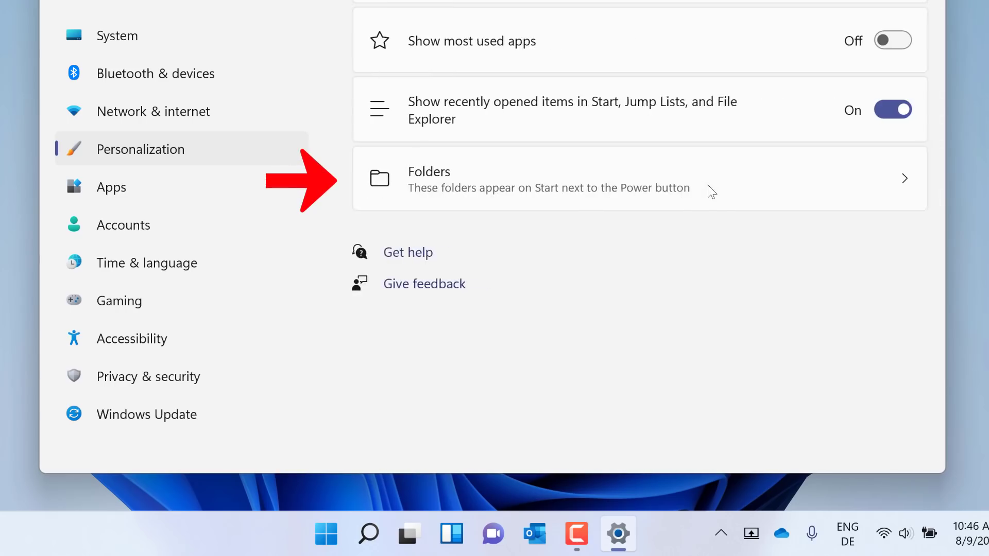
click(772, 178)
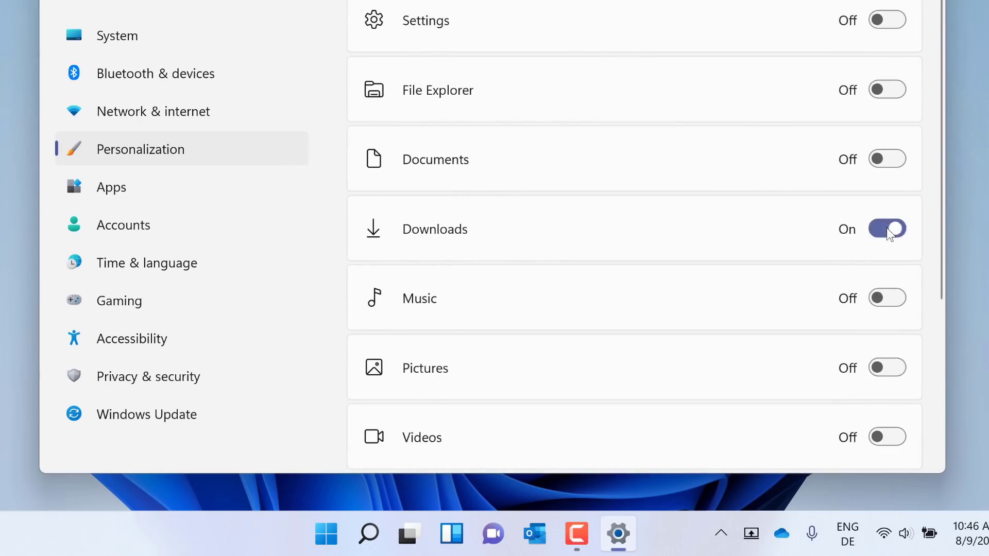
click(897, 367)
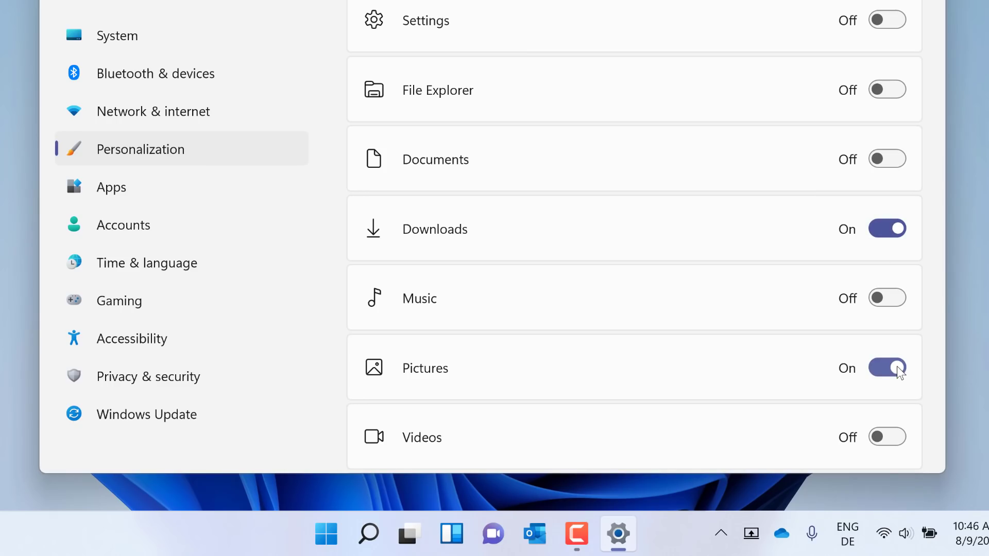
click(326, 534)
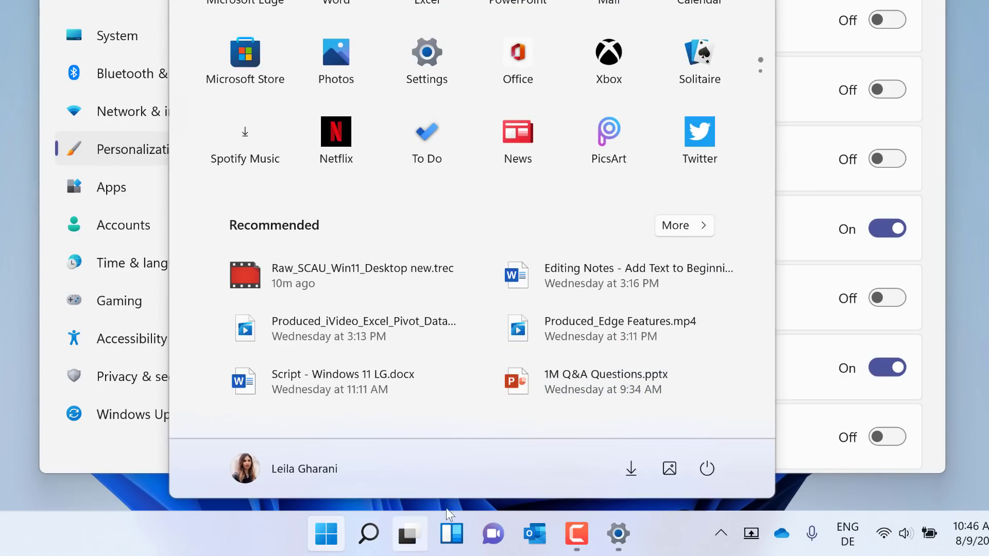
click(630, 469)
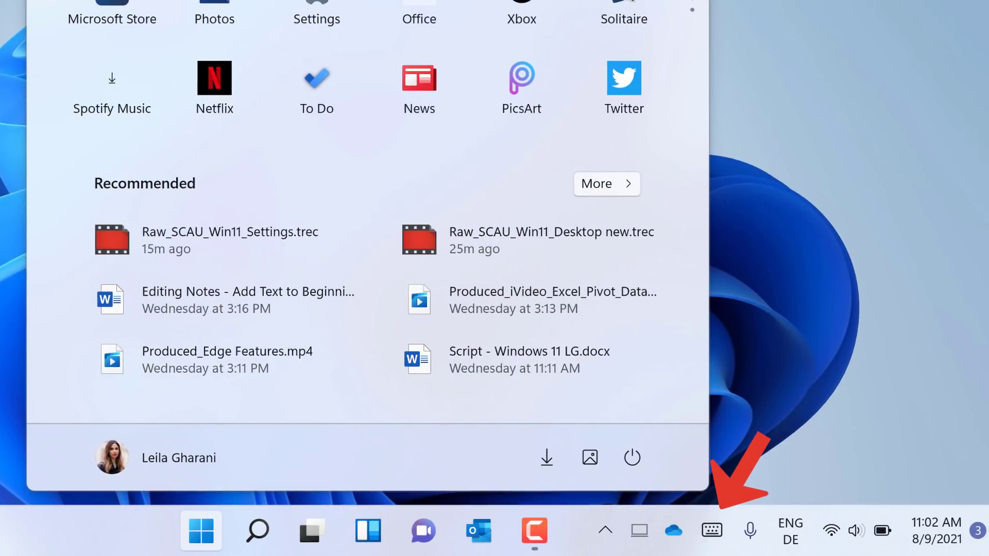
Step: Open the touch keyboard, reposition it over the Start menu, and use it to search for "word"
click(712, 530)
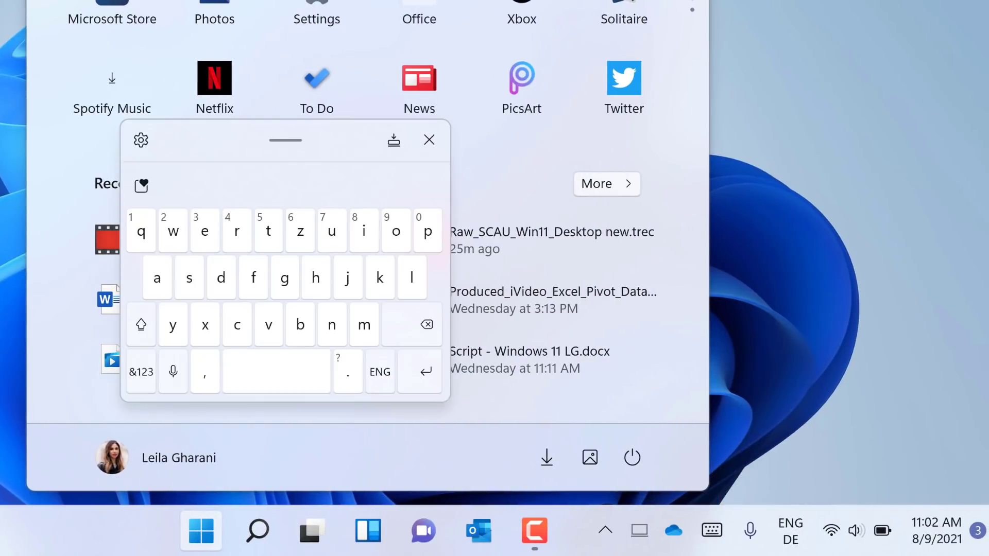
drag(286, 140, 371, 167)
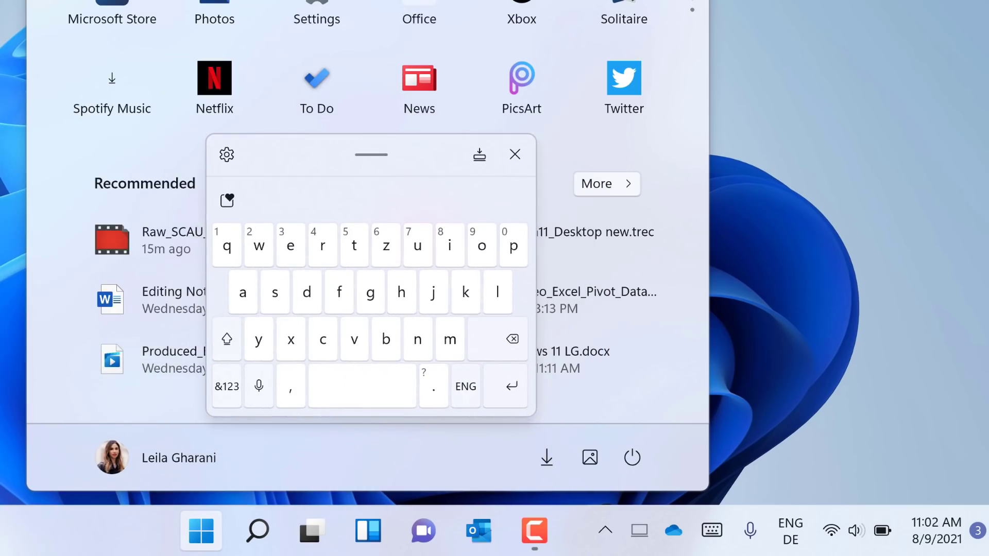
mouse_move(259, 246)
mouse_down()
mouse_move(475, 232)
mouse_move(308, 288)
mouse_up()
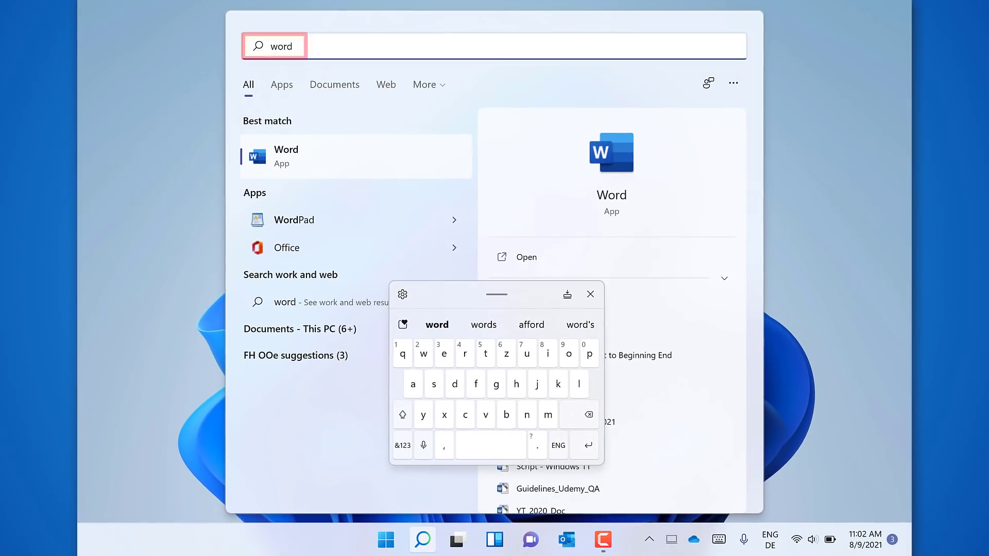
Step: Close the search and look over the widgets board with its weather, tasks and entertainment cards
click(423, 212)
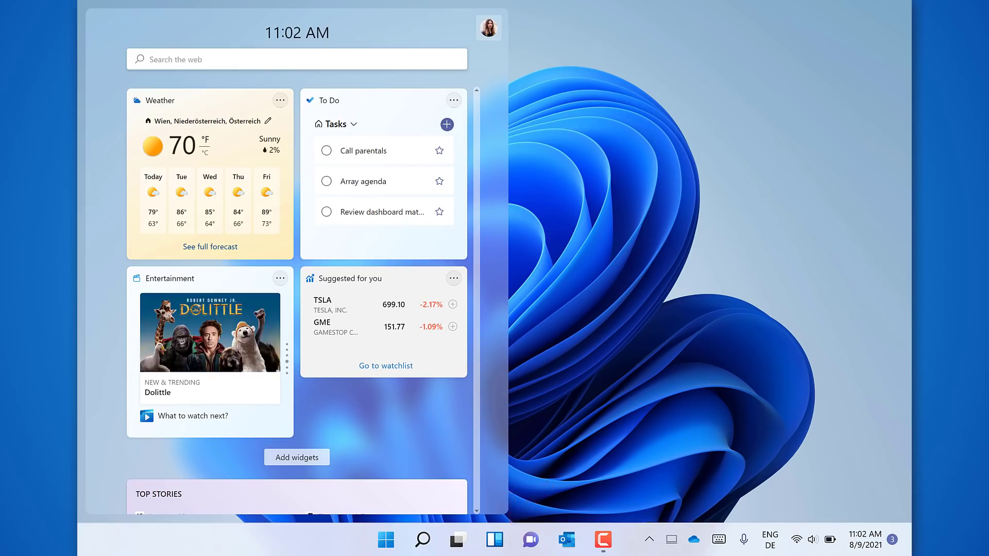
drag(400, 397, 384, 450)
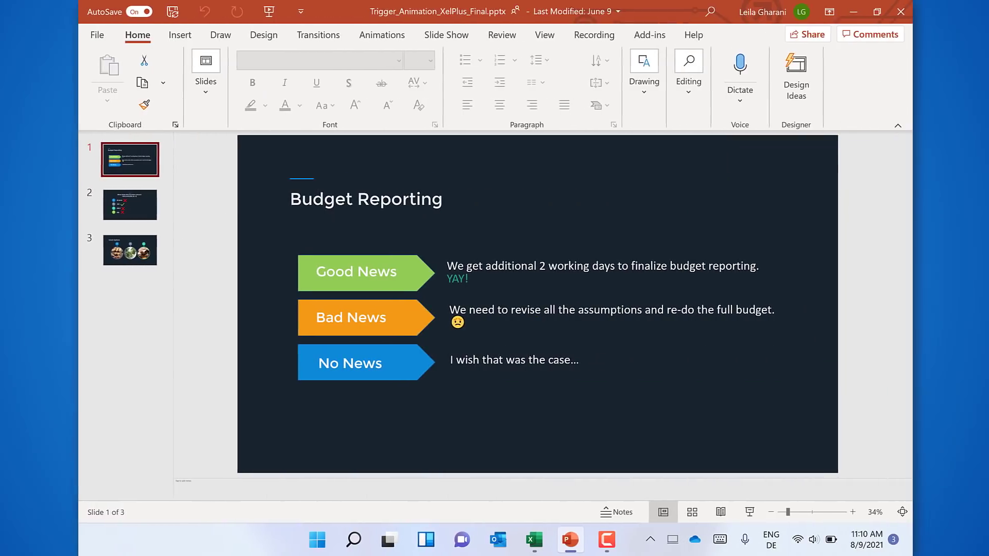
Step: Show the desktop from PowerPoint, restore the open windows, and switch to another open app
key(super+d)
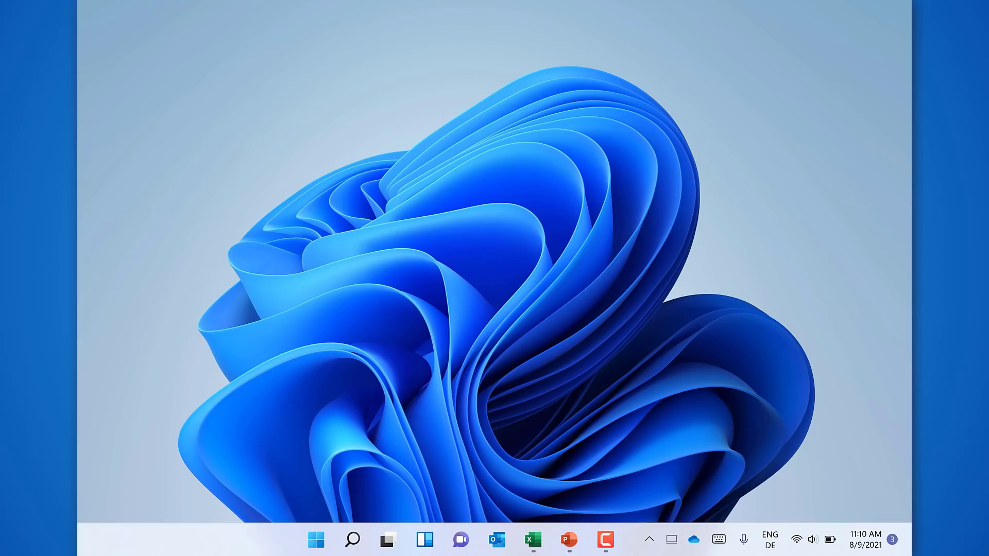
key(super+d)
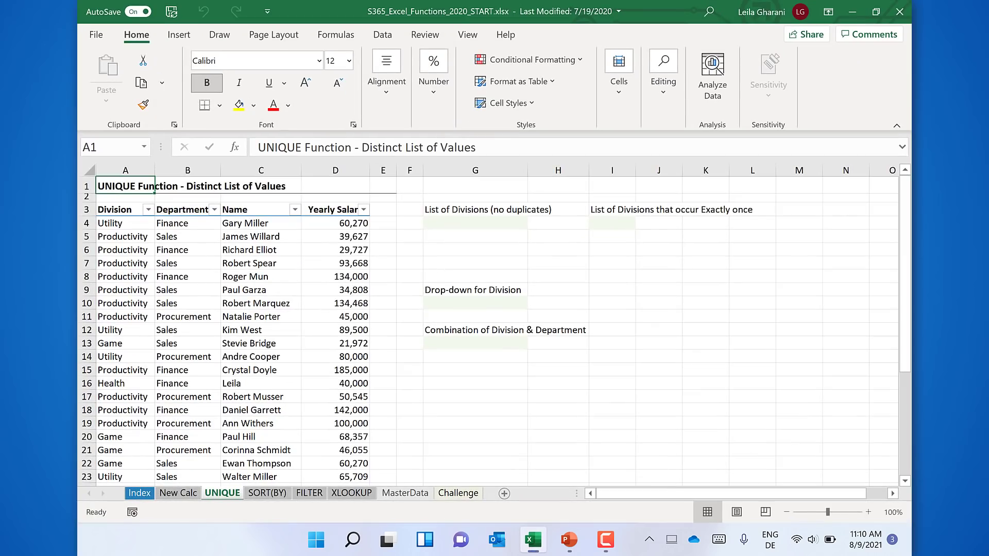
key(alt+Tab)
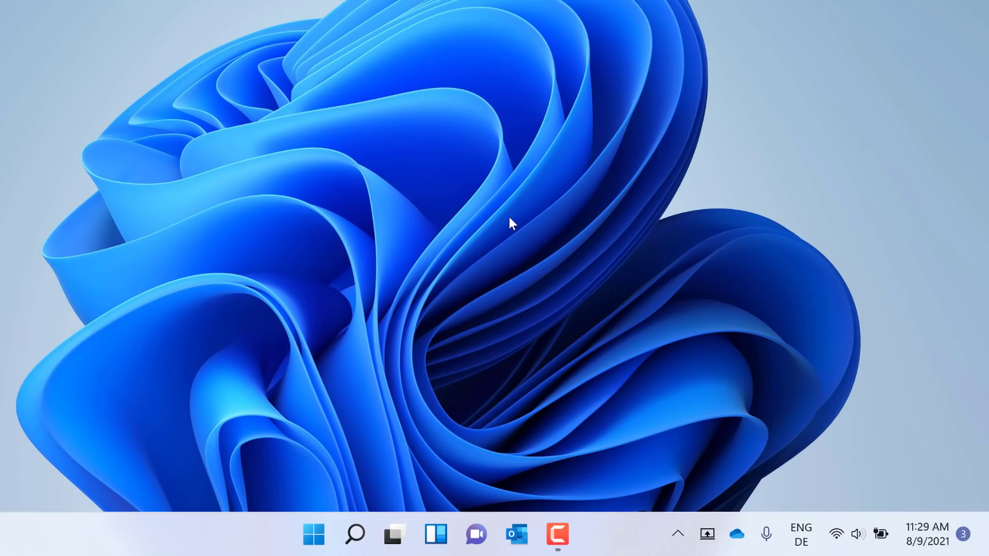
Step: Open the clipboard history, move its panel to the middle of the desktop, and look through the saved entries
key(super+v)
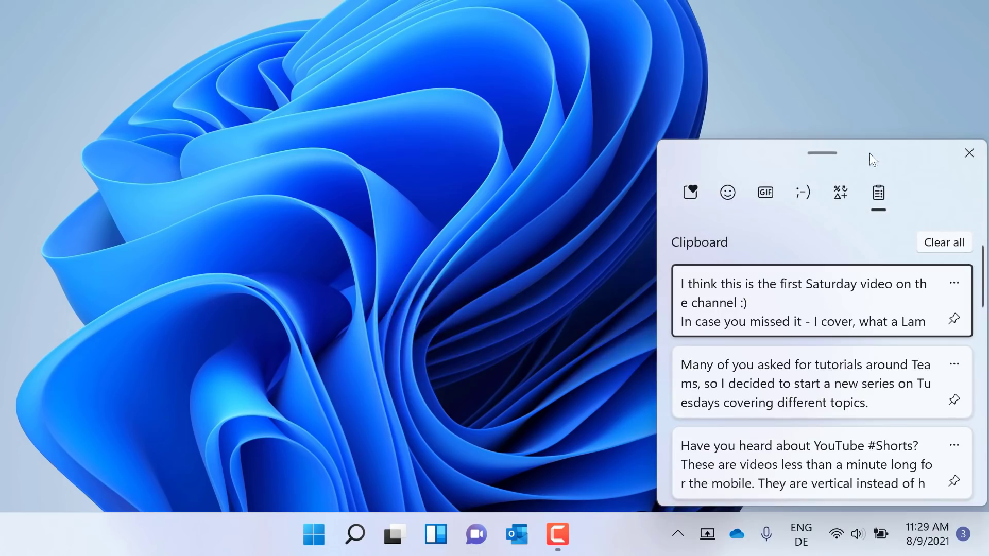
drag(872, 157, 575, 50)
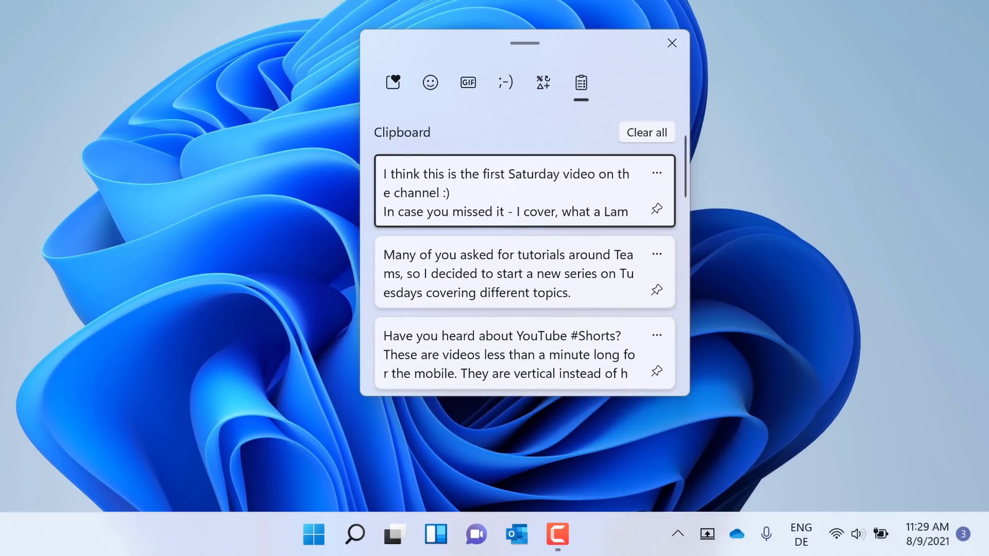
scroll(560, 180, down, 10)
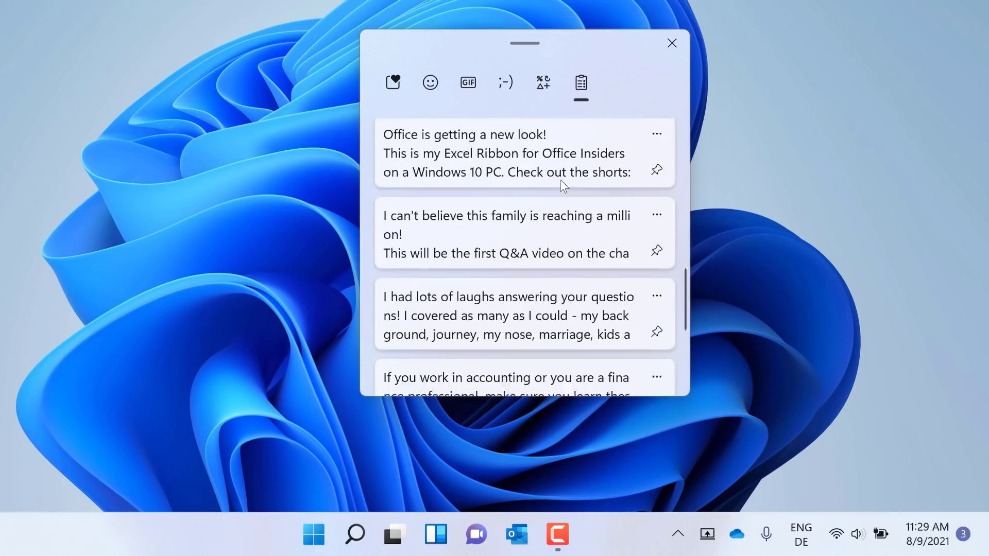
scroll(560, 181, down, 5)
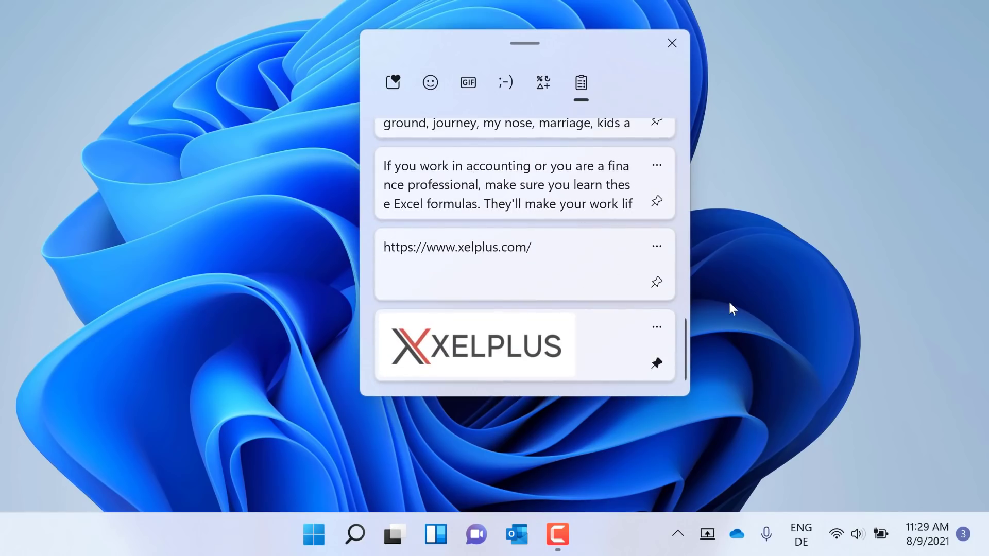
scroll(574, 246, up, 5)
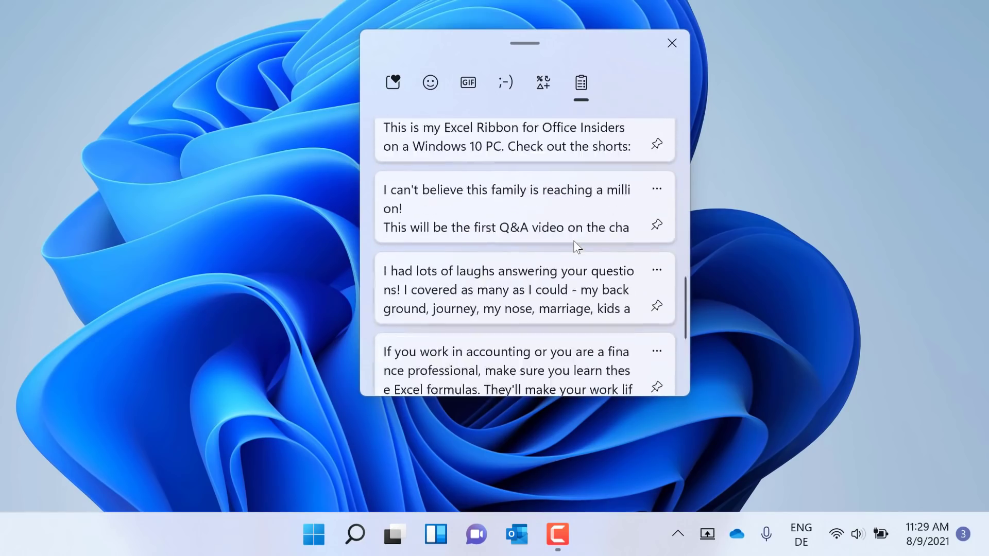
scroll(576, 247, up, 6)
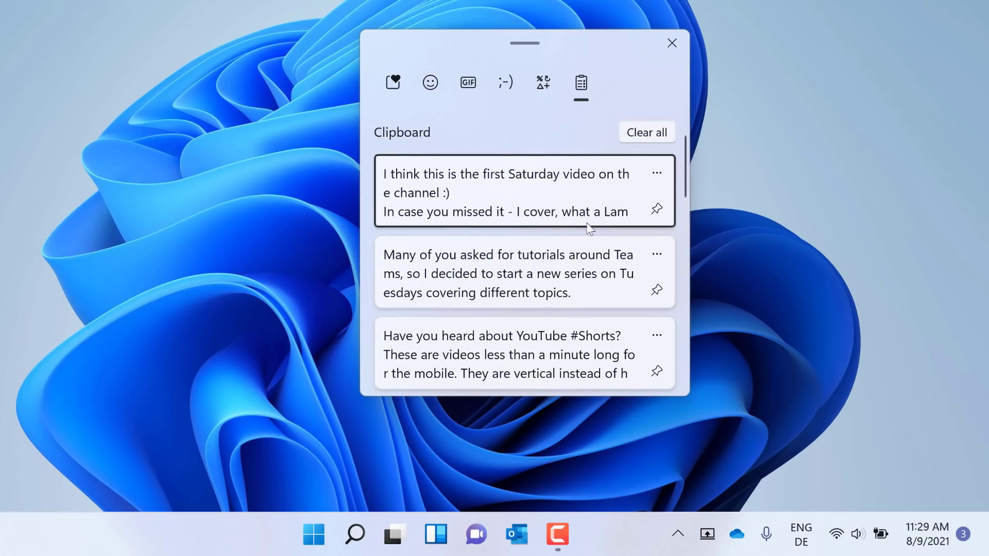
Step: Clear all unpinned items from the clipboard history, close it, and open the emoji panel
click(650, 133)
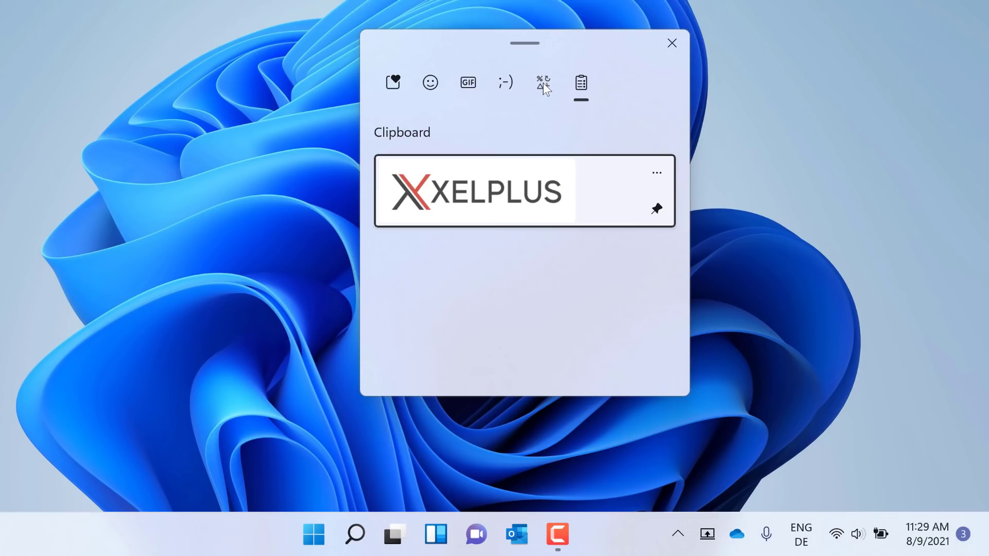
key(Escape)
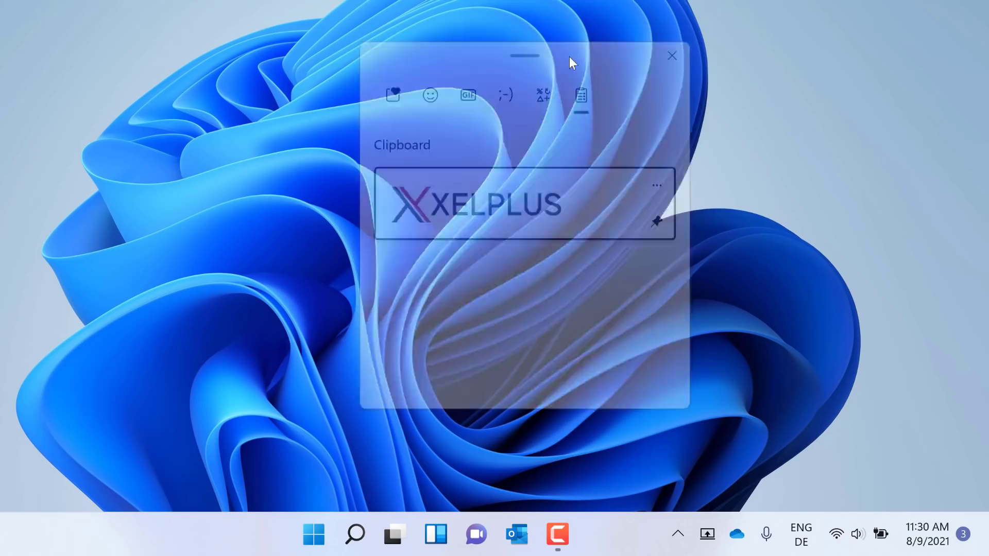
key(super+period)
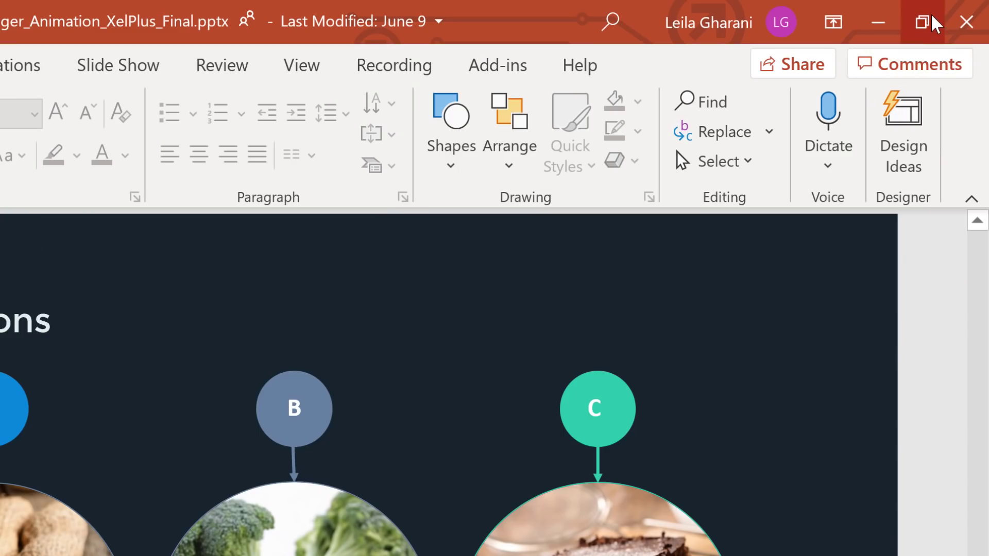
Step: Snap PowerPoint to the left half using the three-window layout, with Excel at upper right and File Explorer at lower right
mouse_move(933, 23)
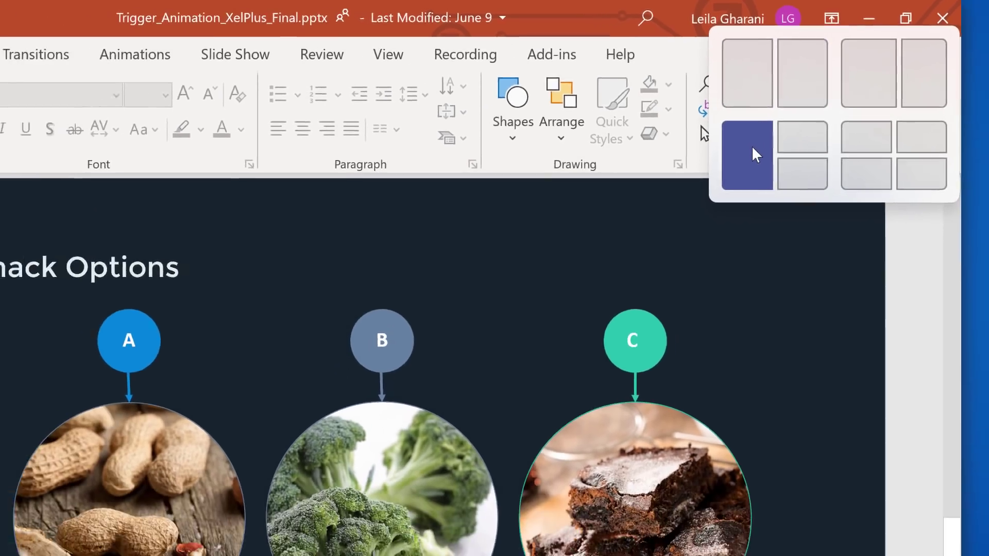
click(752, 148)
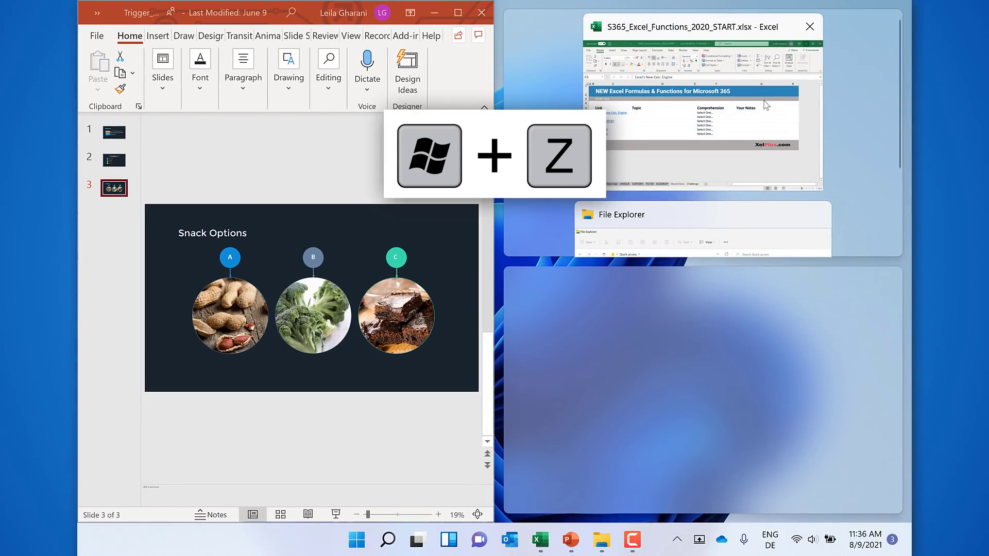
click(767, 84)
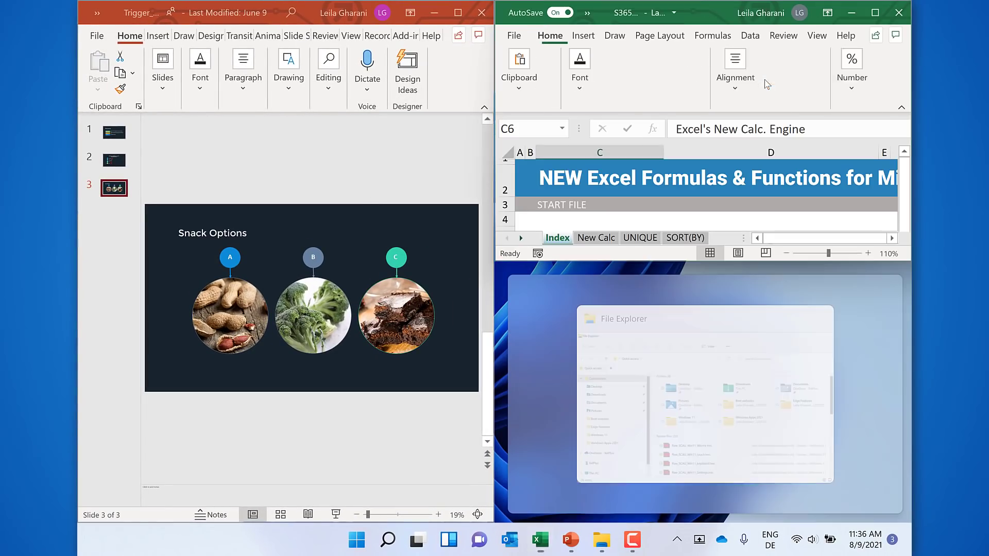
click(717, 376)
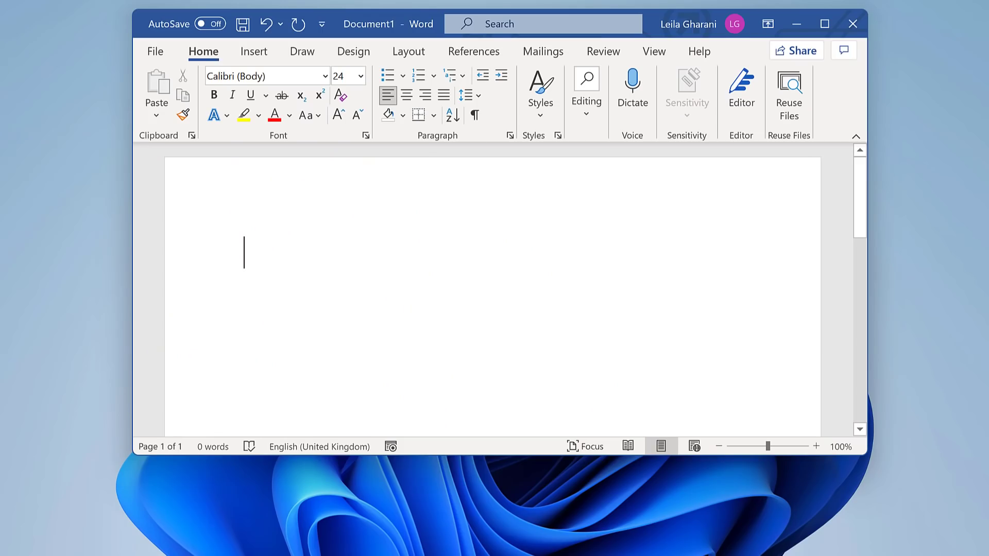
Step: Open voice typing in the blank Word document, turn on Auto punctuation, and start dictation
key(super+h)
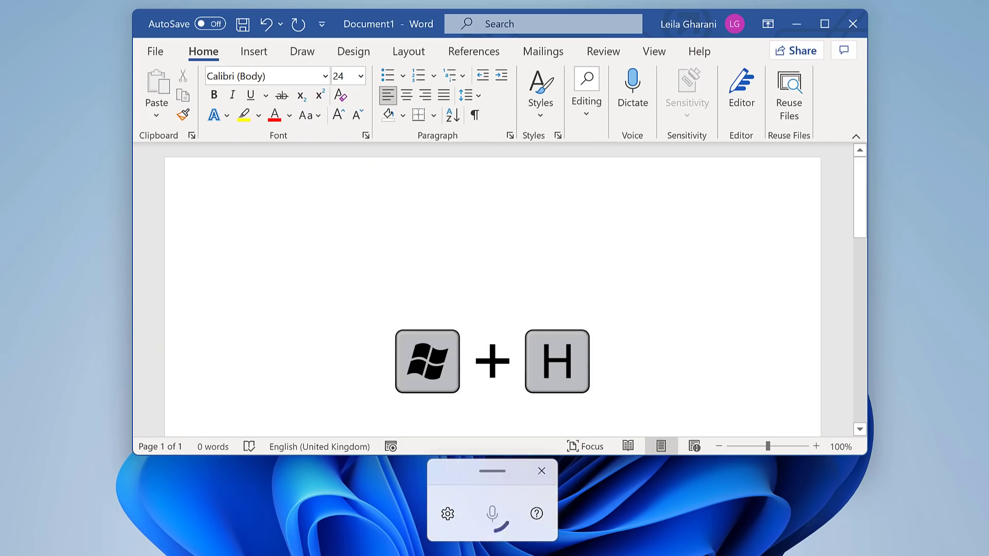
click(450, 514)
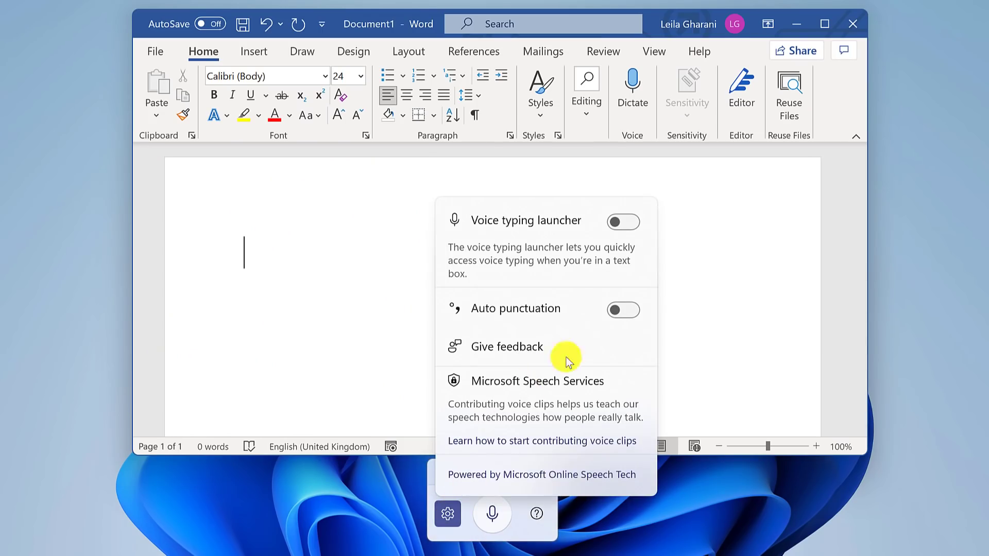
click(624, 311)
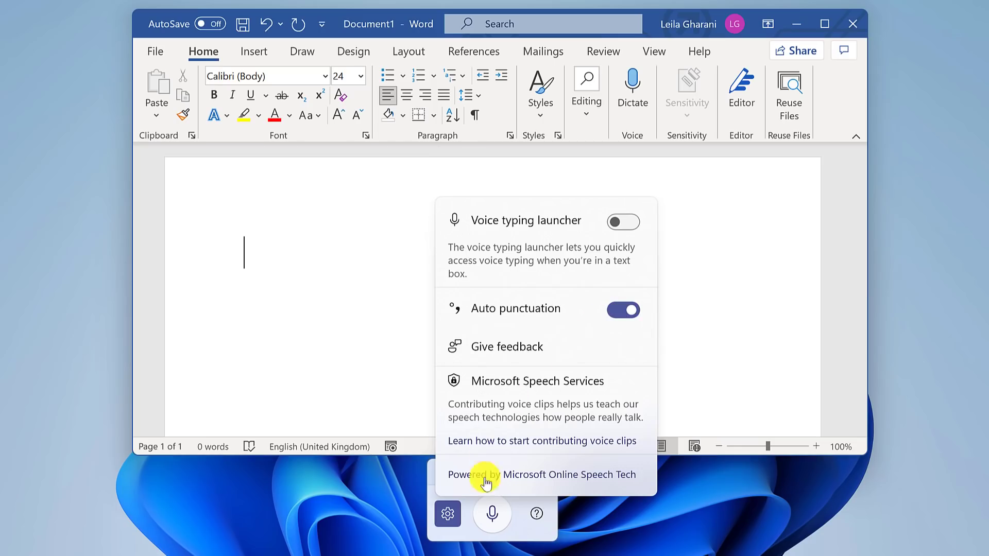
click(493, 514)
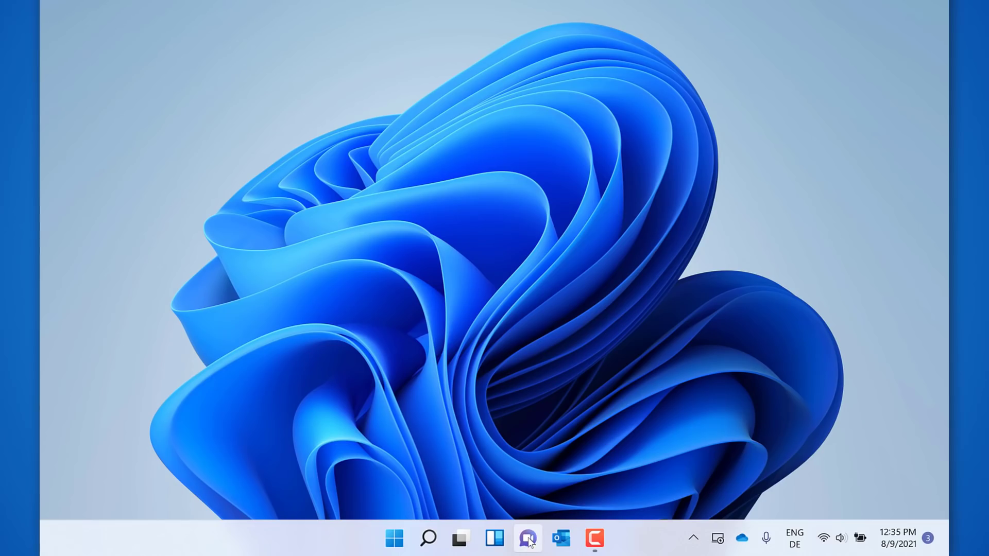
Step: Set up Microsoft Teams Chat with the signed-in account, leaving Skype and Outlook contact syncing off
click(527, 539)
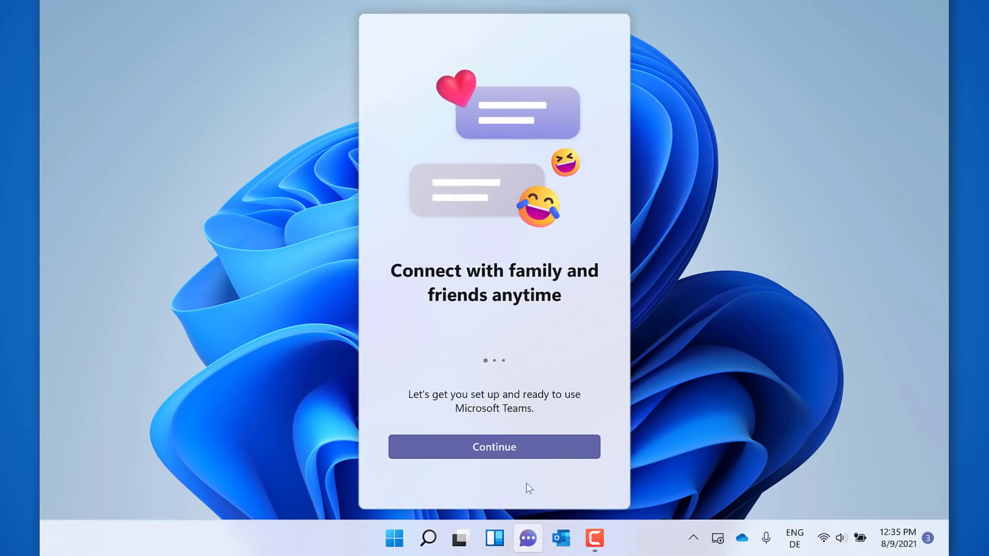
click(518, 447)
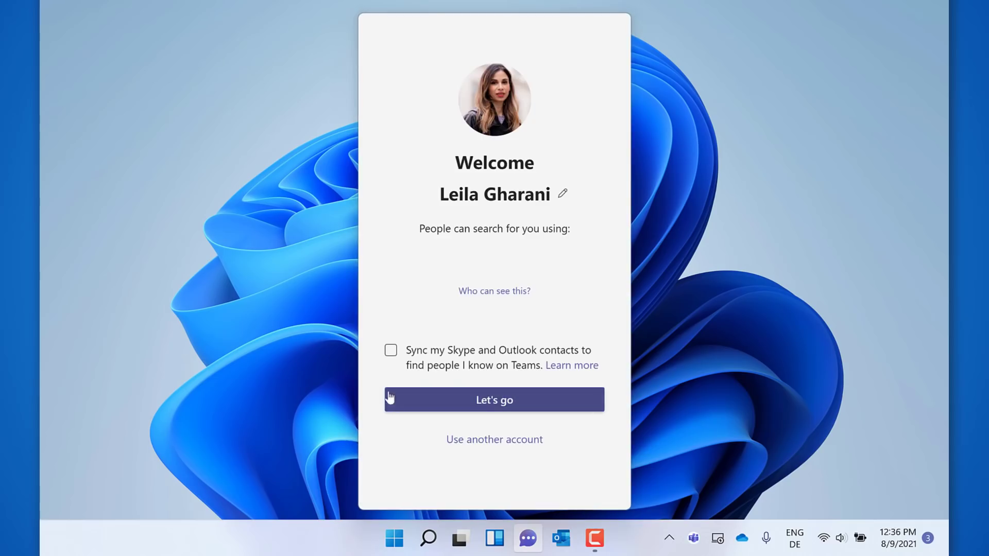
click(494, 401)
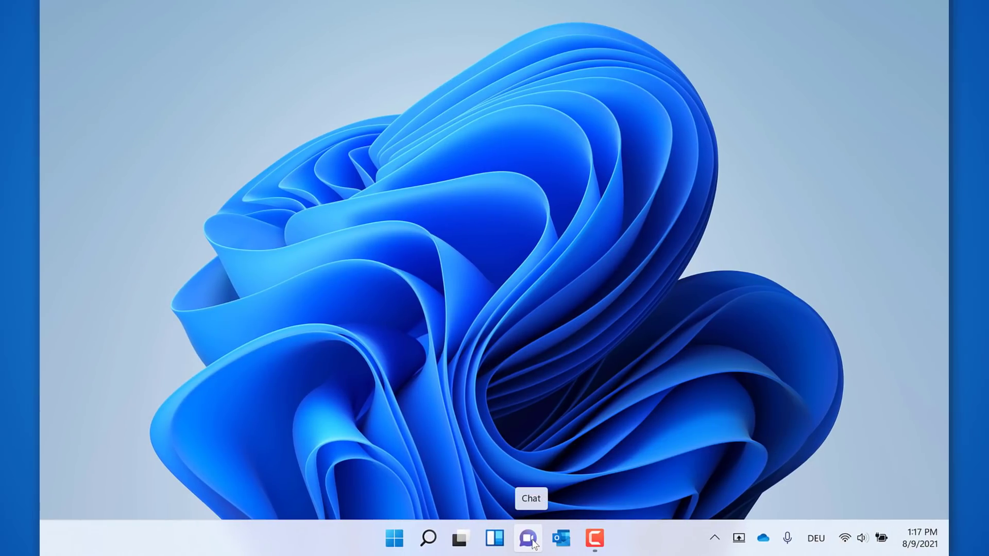
Step: Open a new Teams chat and answer the incoming lunch message with the quick reply "Sure! 12:30 ok?"
click(527, 539)
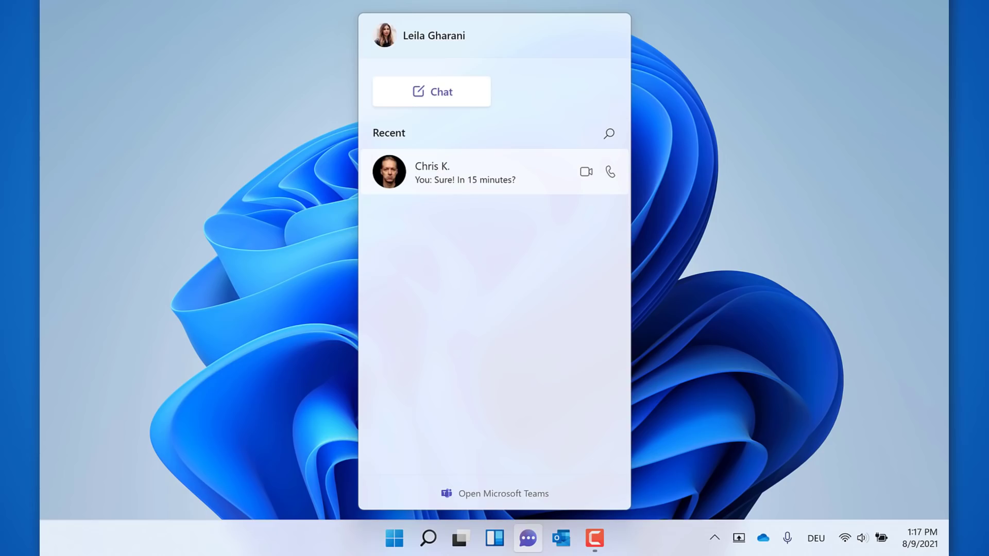
click(442, 93)
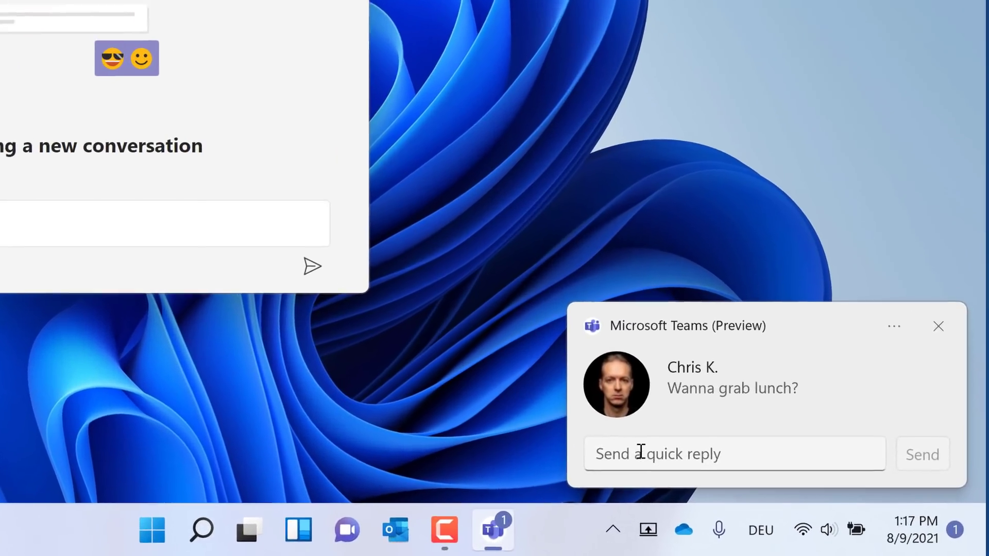
click(640, 452)
text(Sure! 12:30 ok?)
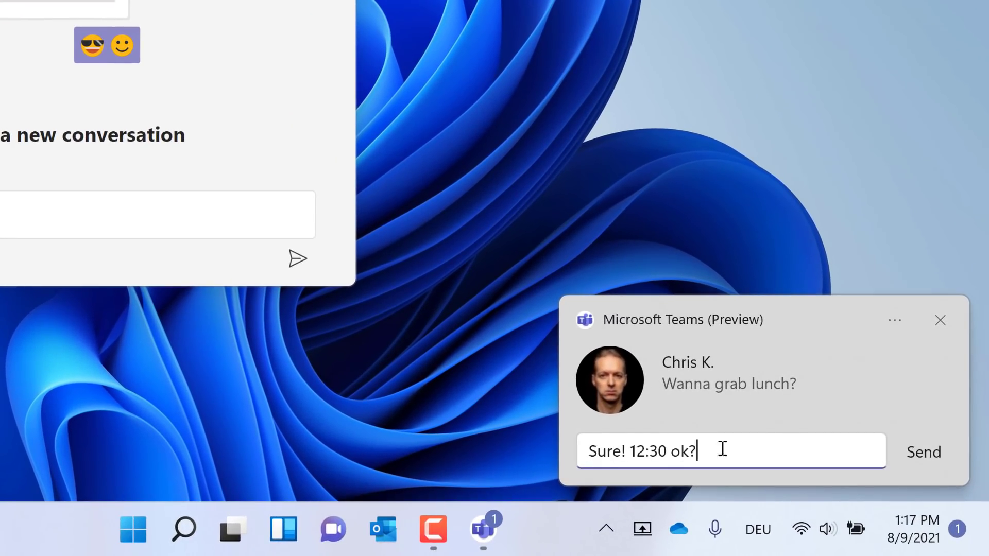
click(923, 453)
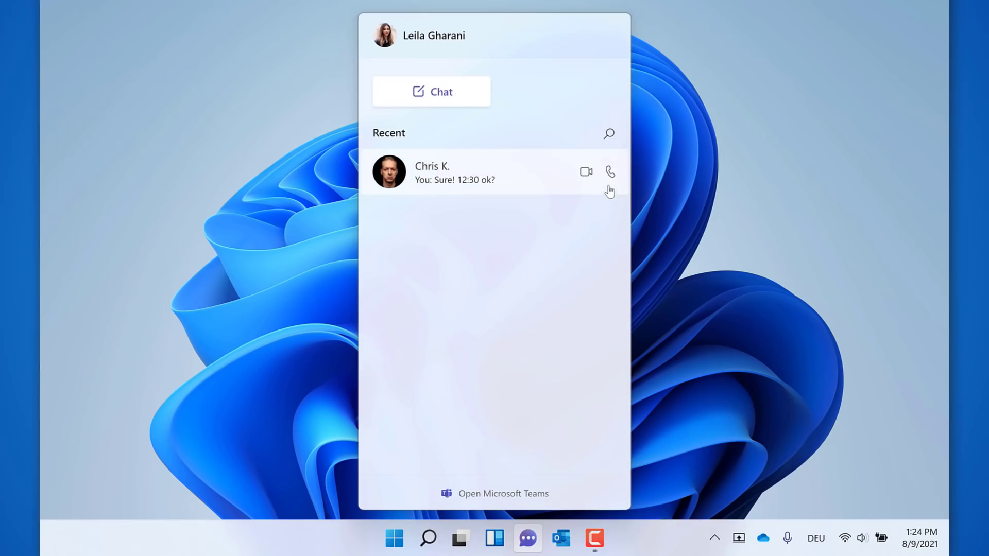
mouse_move(612, 177)
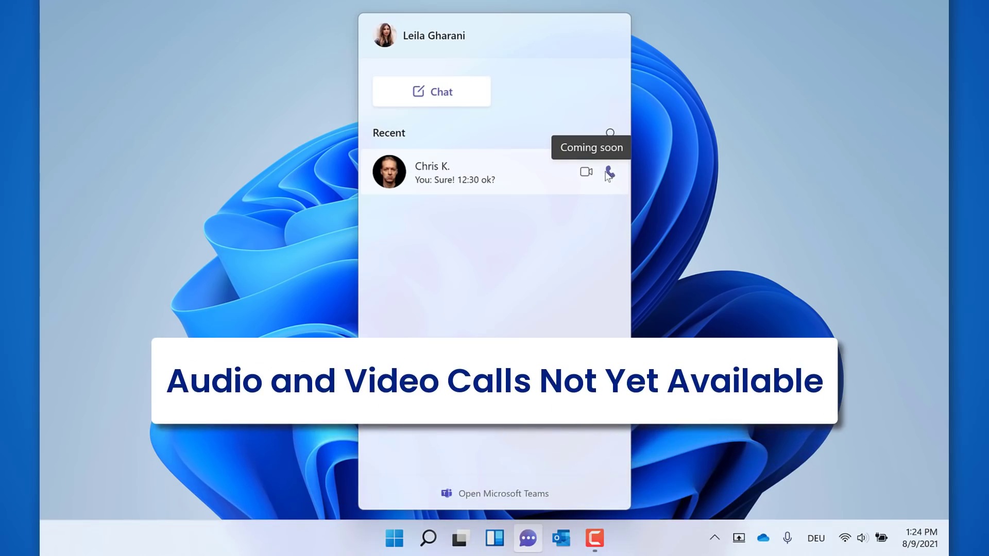